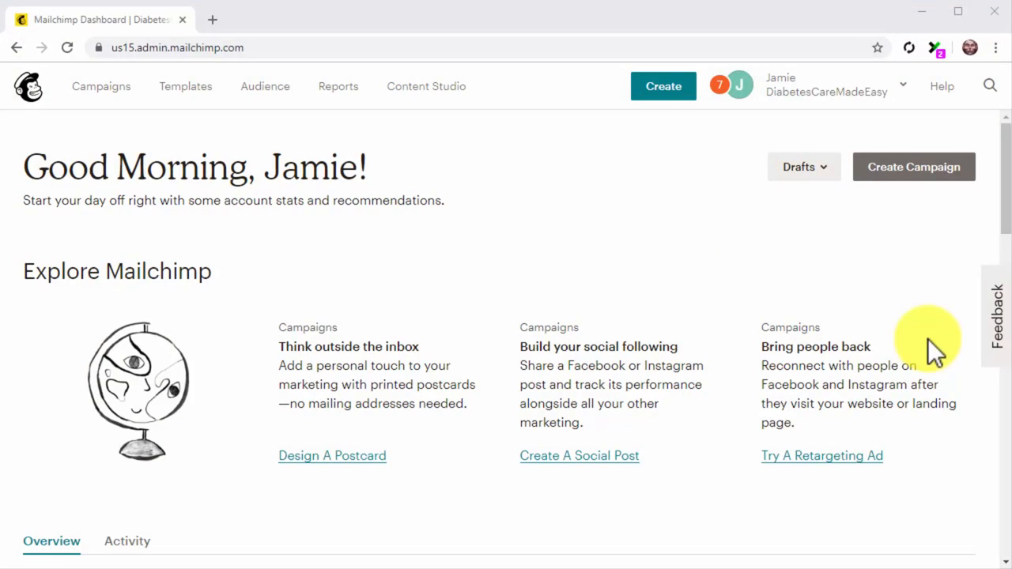
- Start a new automated email campaign of the Share blog updates (RSS) type
click(927, 174)
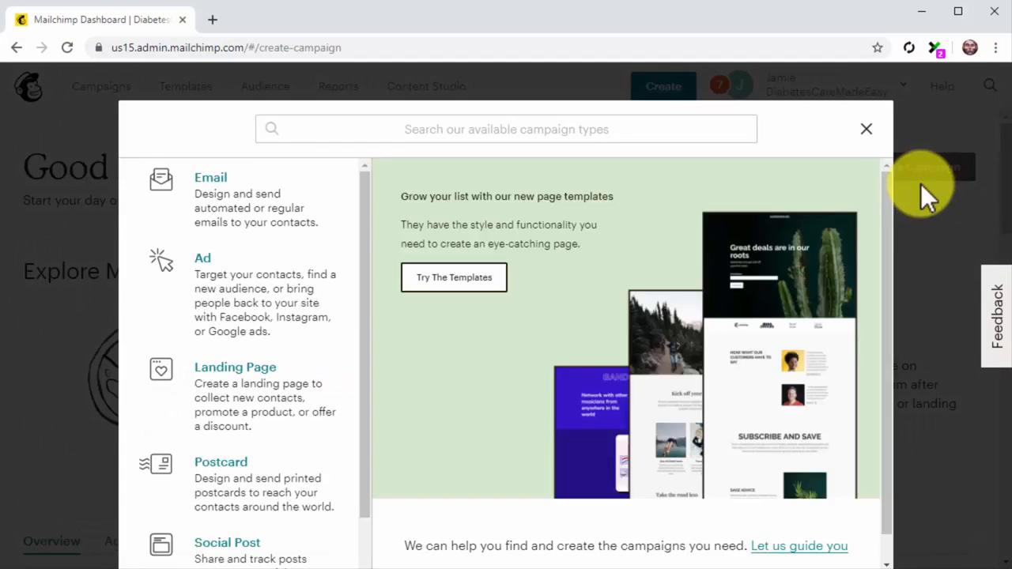
click(290, 212)
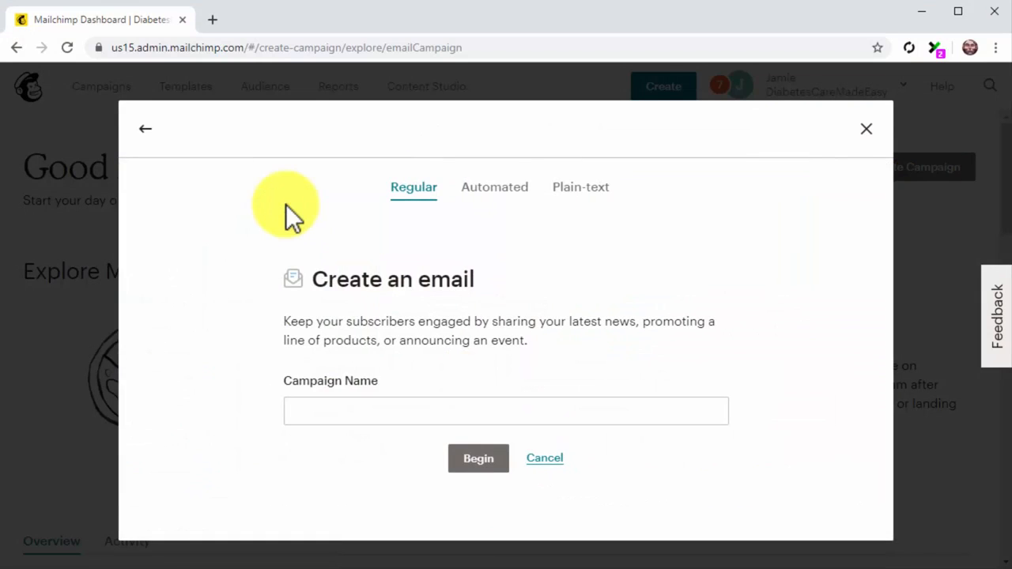
click(501, 194)
click(351, 496)
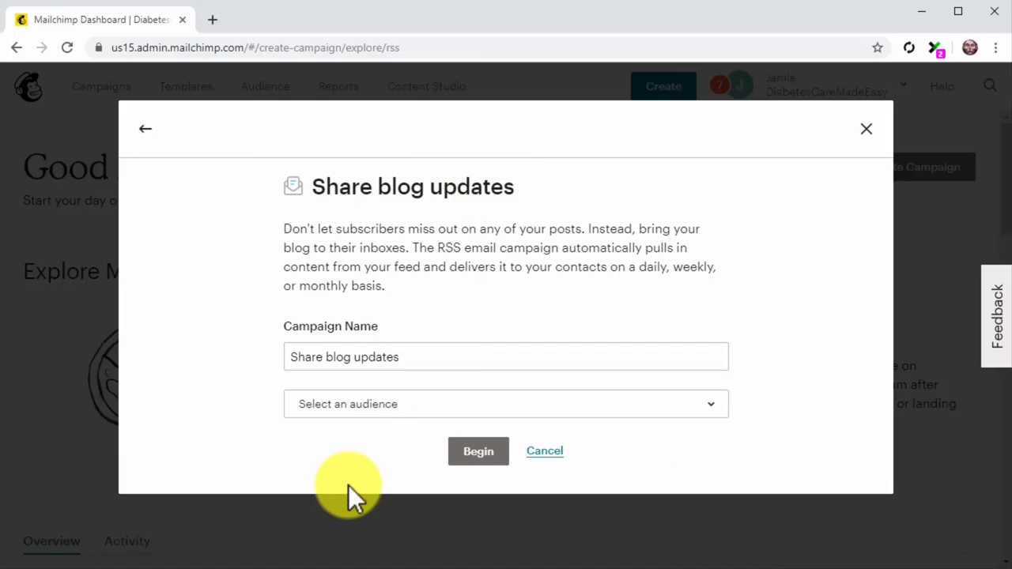
- Name the campaign My Newsletter, choose the Subscribers audience, and begin building it
click(438, 367)
key(ctrl+a)
text(My Newsletter)
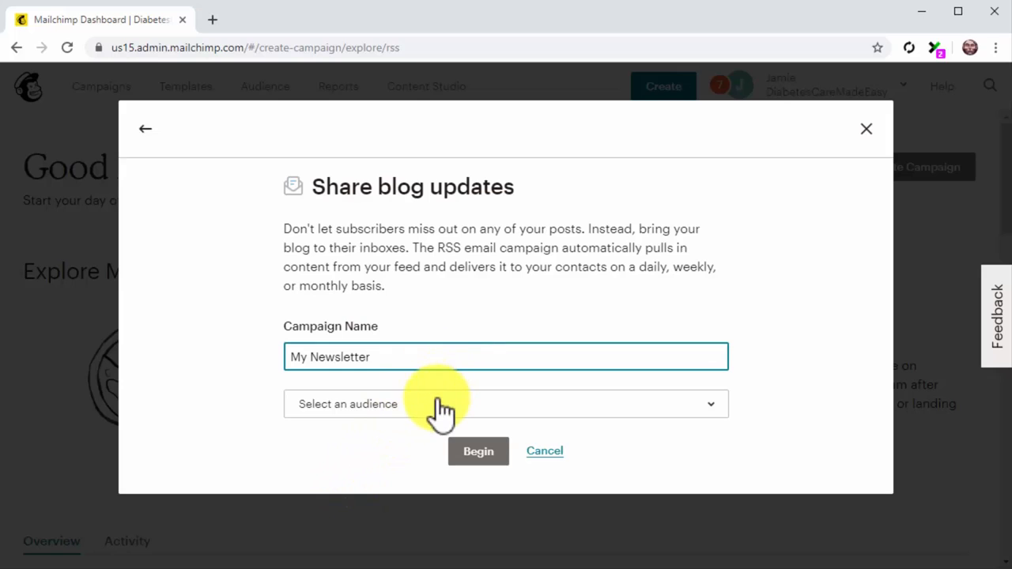
click(436, 405)
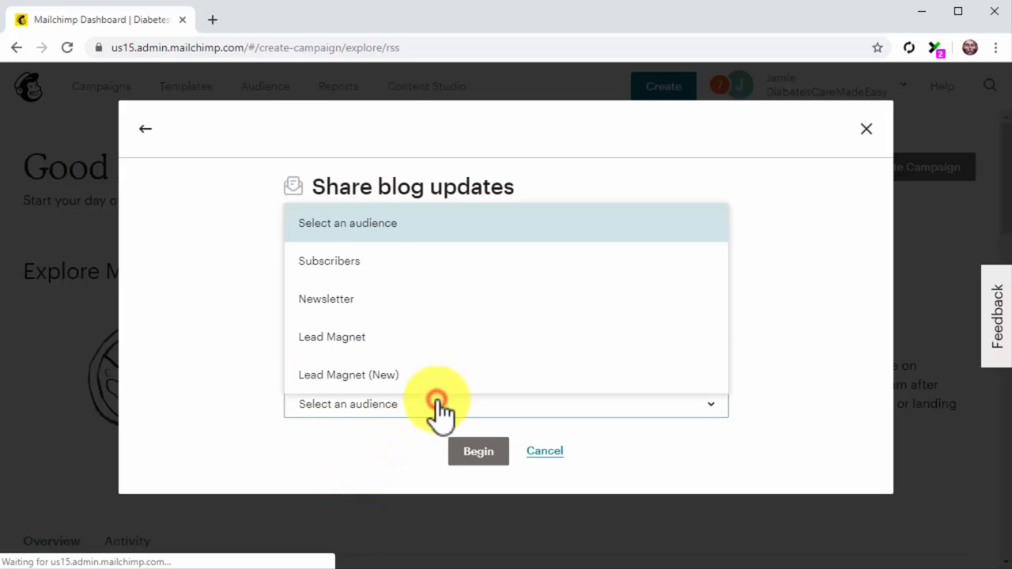
click(437, 265)
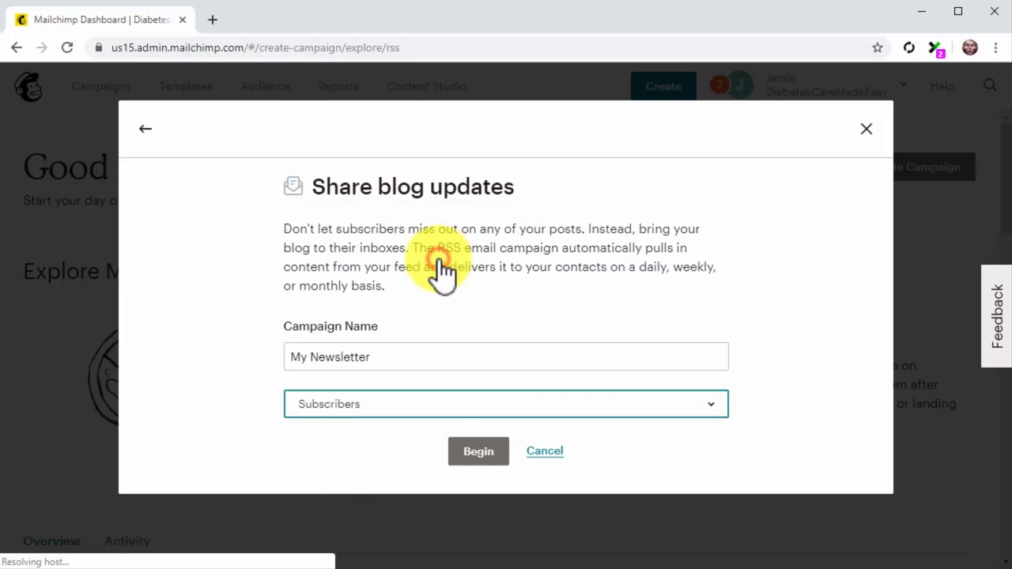
click(481, 448)
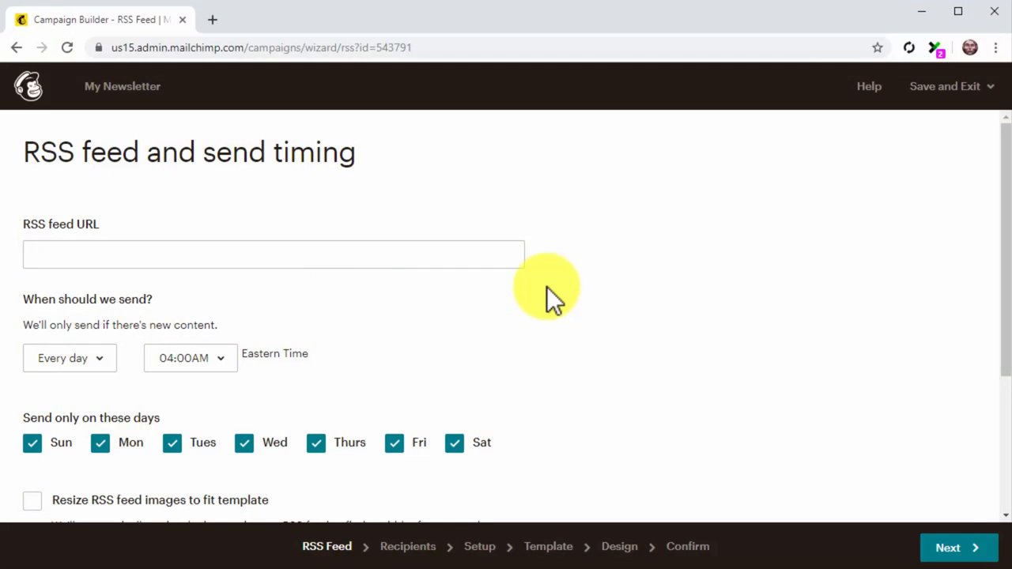
click(463, 247)
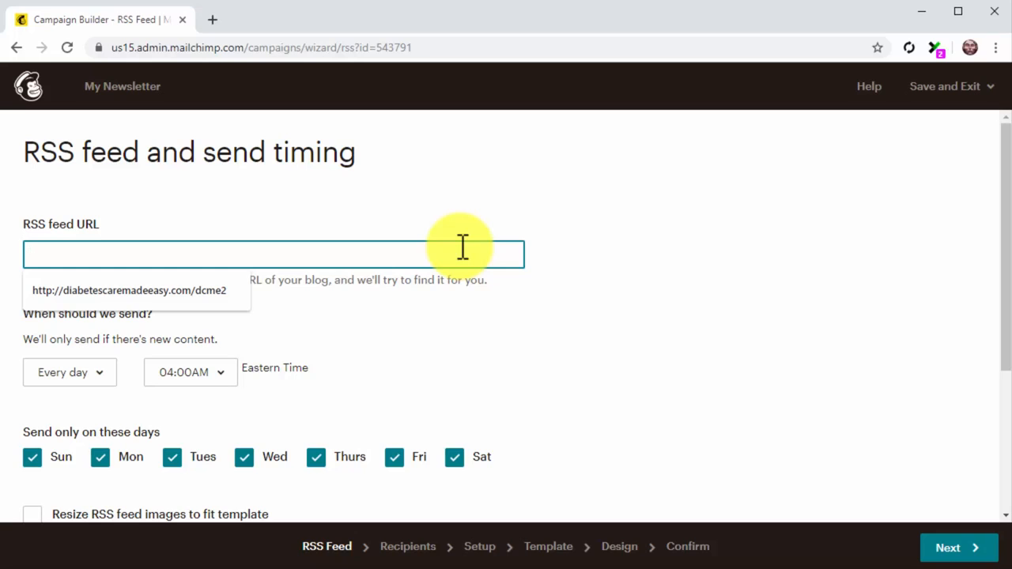
key(Down)
key(Return)
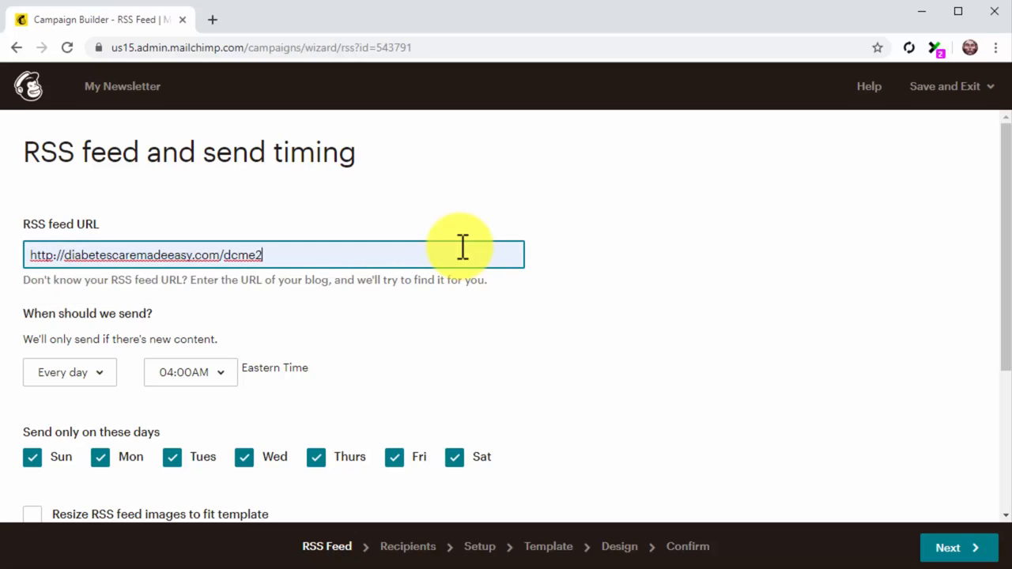
text(/blog)
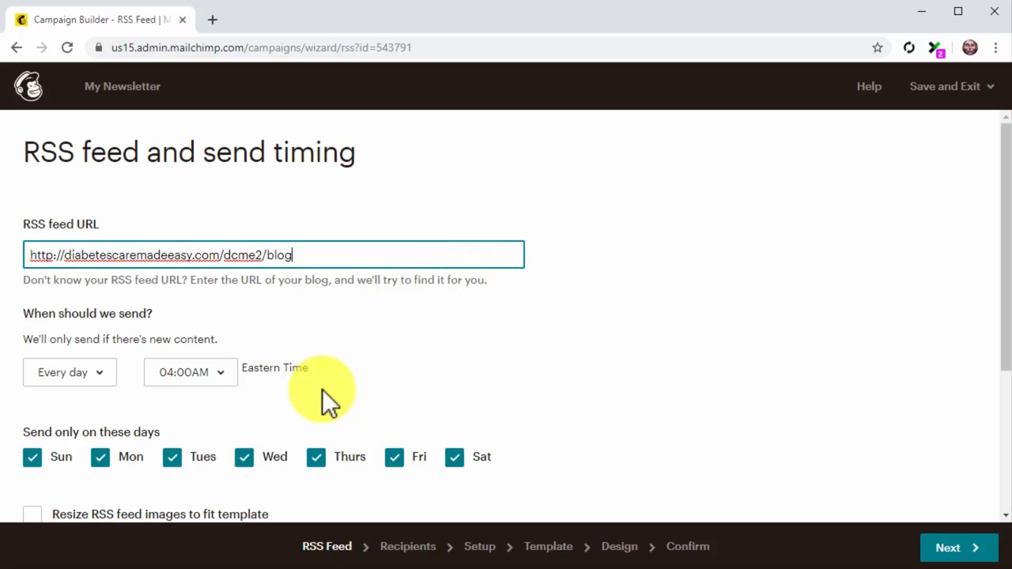
- Schedule the campaign to send every week on Tuesday at 02:00PM
click(115, 387)
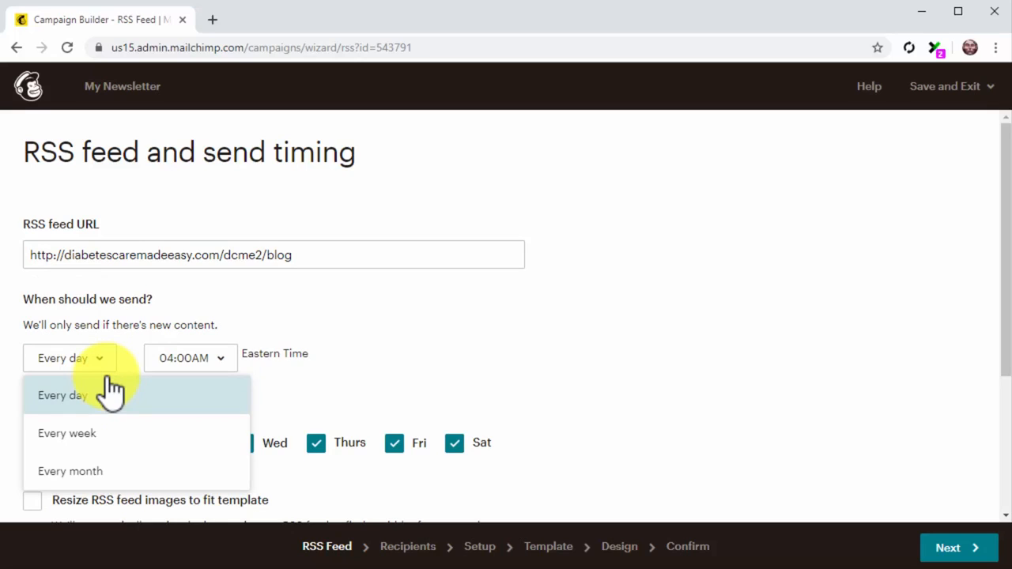
click(121, 431)
click(186, 364)
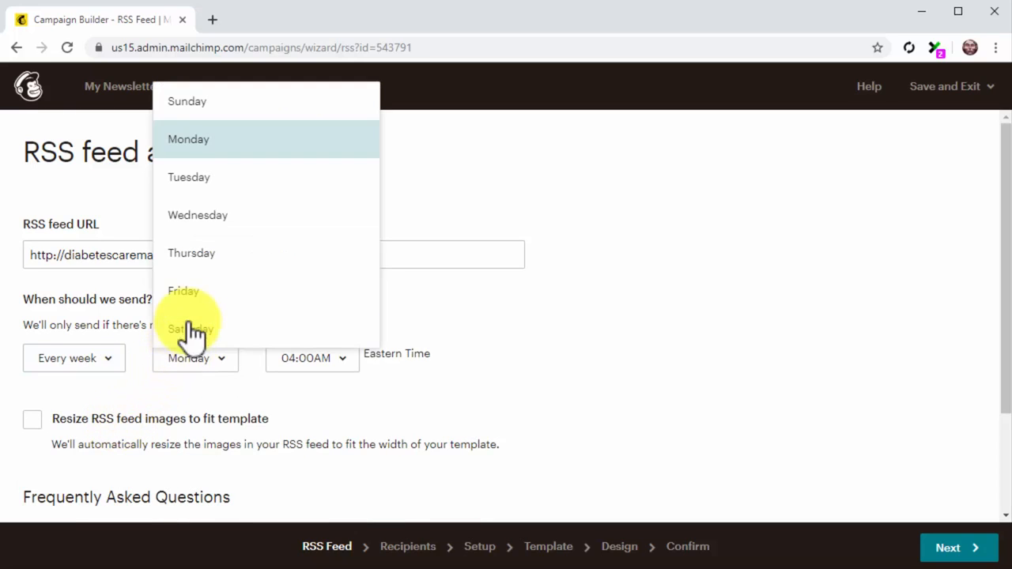
click(206, 189)
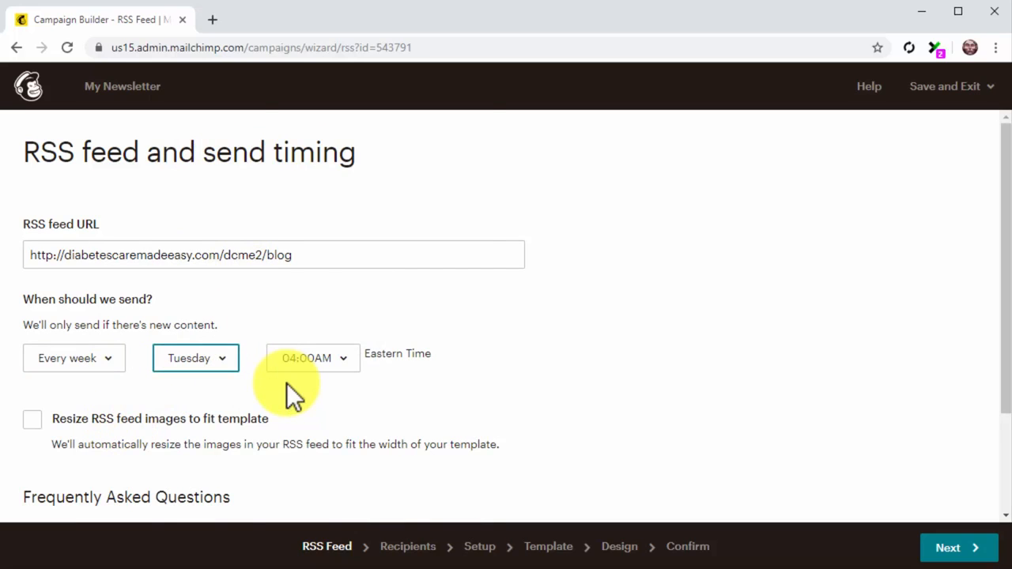
click(305, 361)
scroll(316, 340, down, 4)
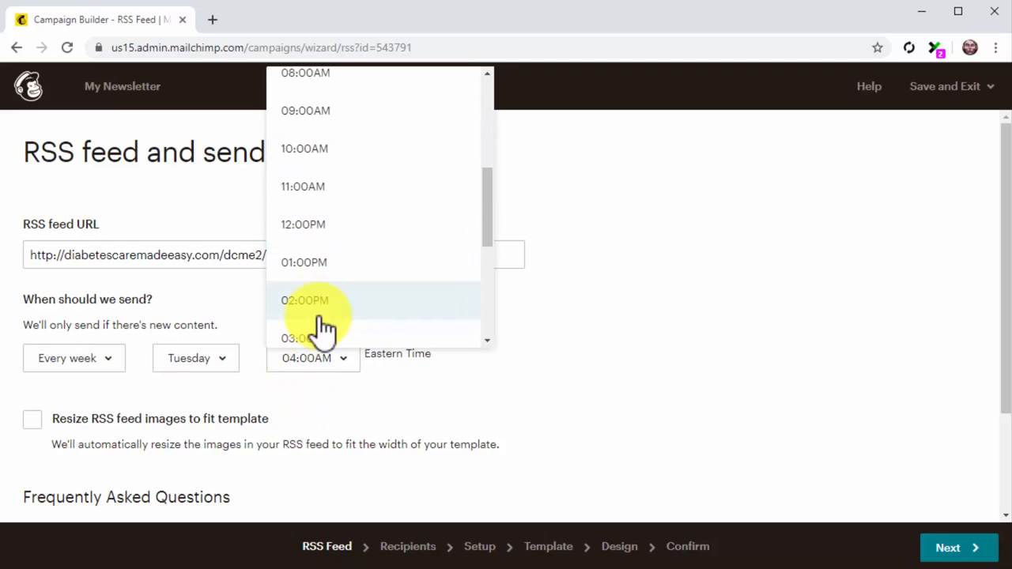
click(312, 310)
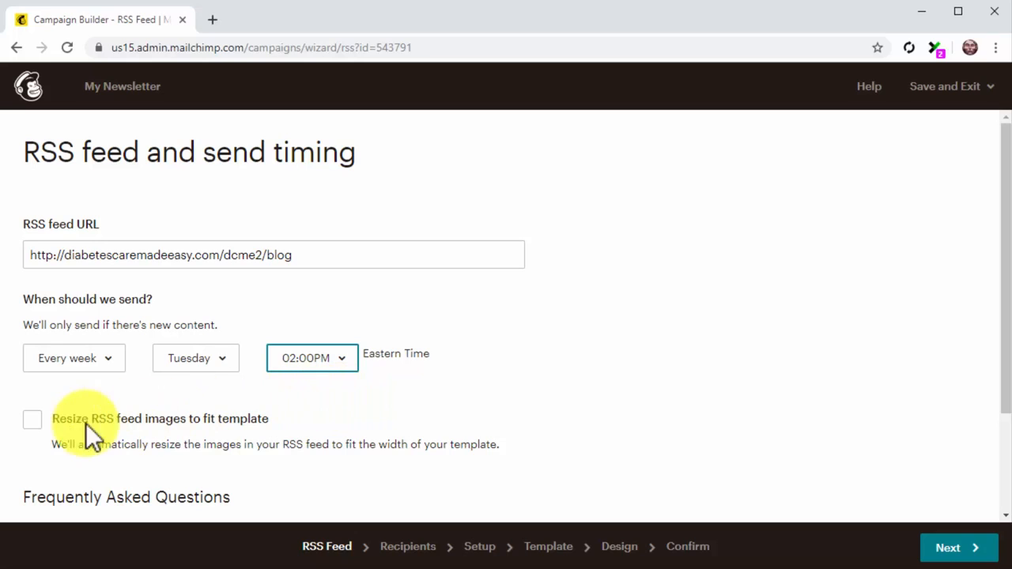
- Enable resizing RSS feed images to fit the template and continue with the entire audience as recipients
click(41, 419)
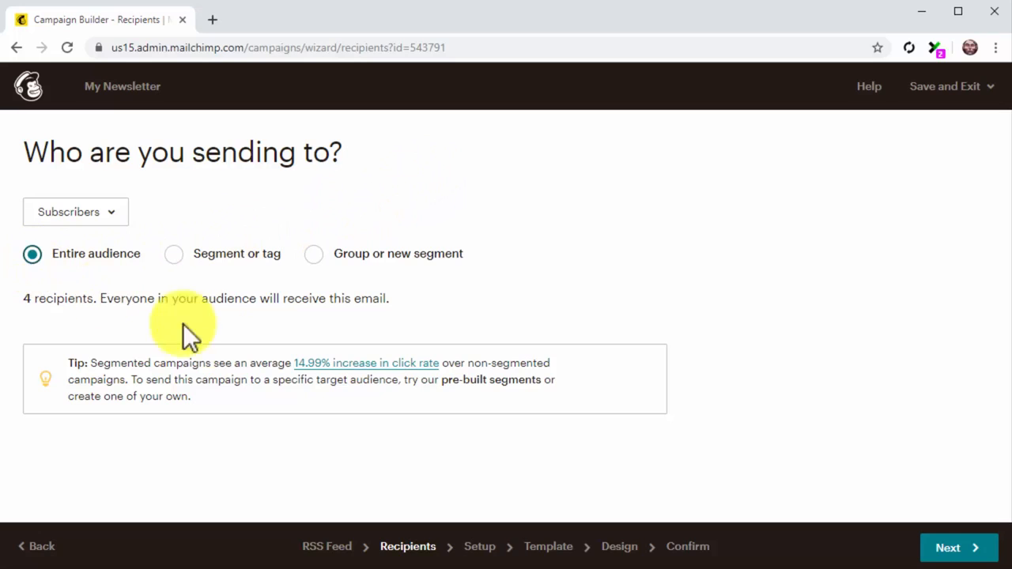
click(937, 547)
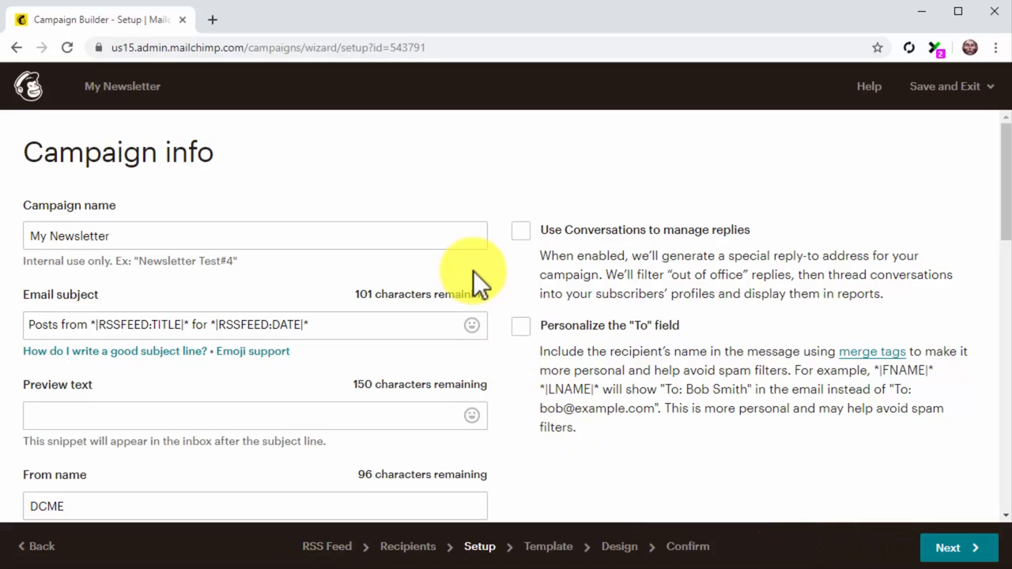
- Rename the campaign My New Newsletter and set the email subject to What's New At Diabetes Care Made Easy
click(438, 237)
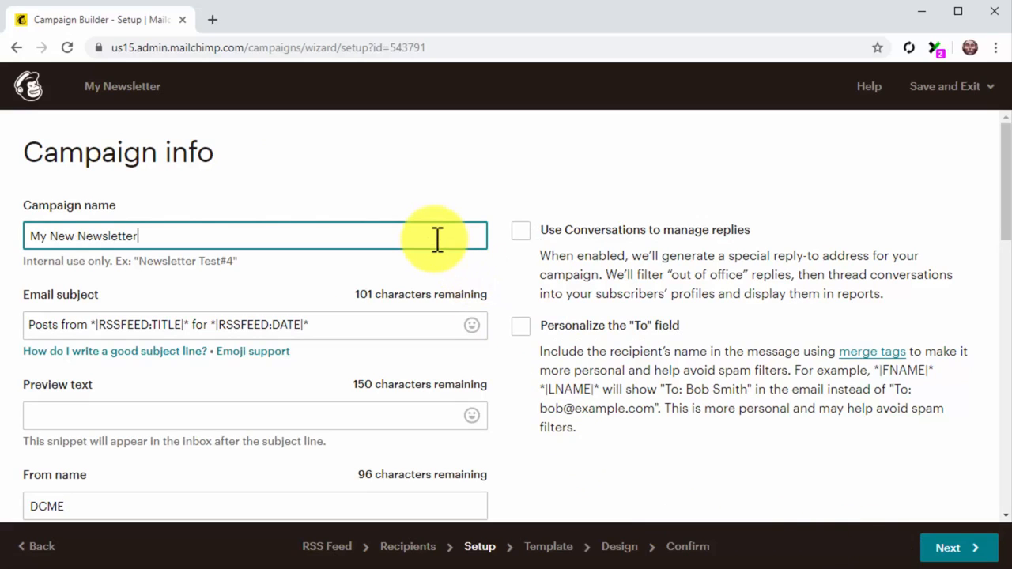
click(422, 316)
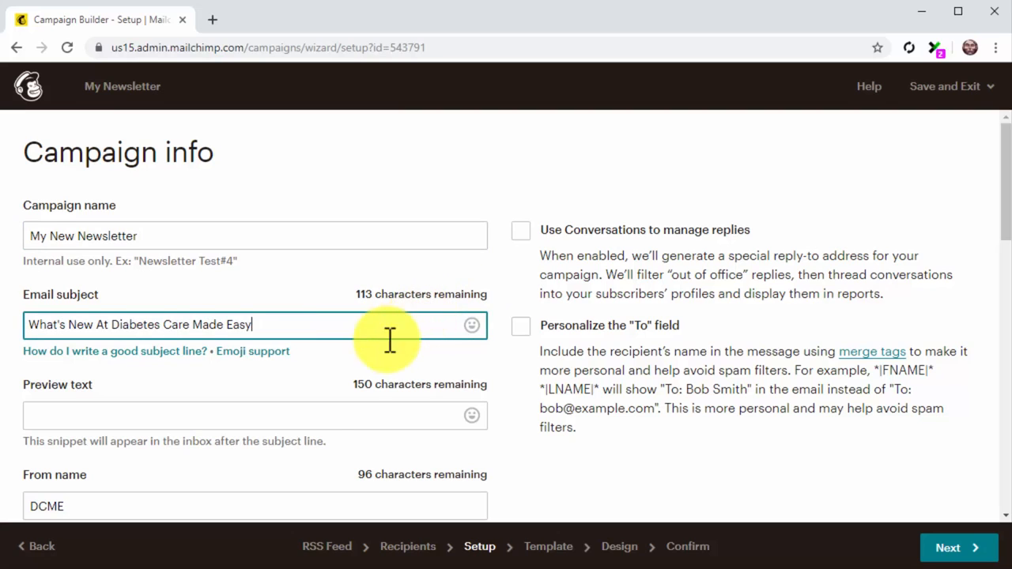
- Set the preview text to Read on this week's newest posts
click(308, 416)
text(Read on this week's newest posts)
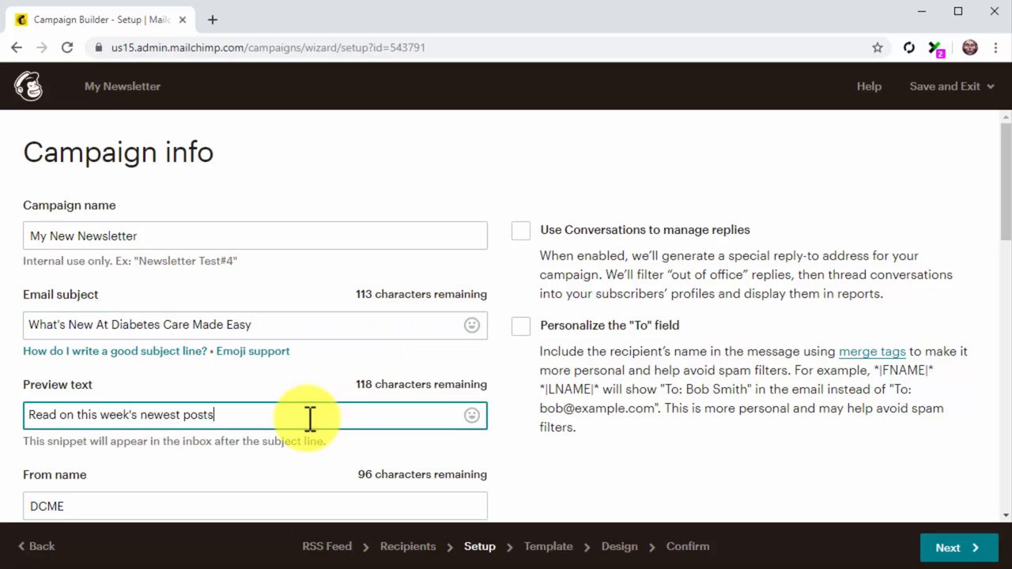
- Set the from name to the sender's first name followed by From Diabetes Care Made Easy
scroll(310, 419, down, 1)
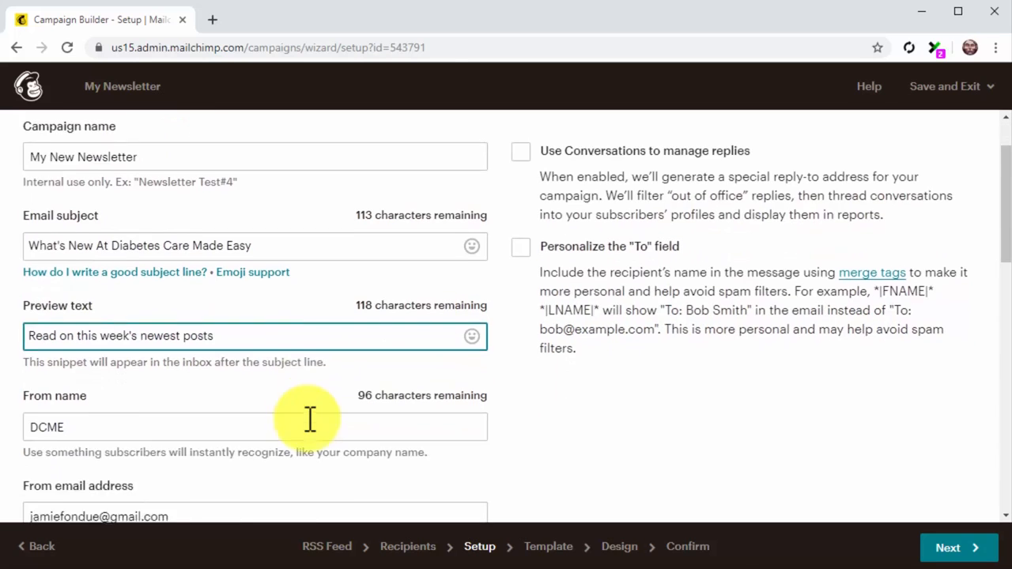
scroll(310, 419, down, 1)
click(261, 357)
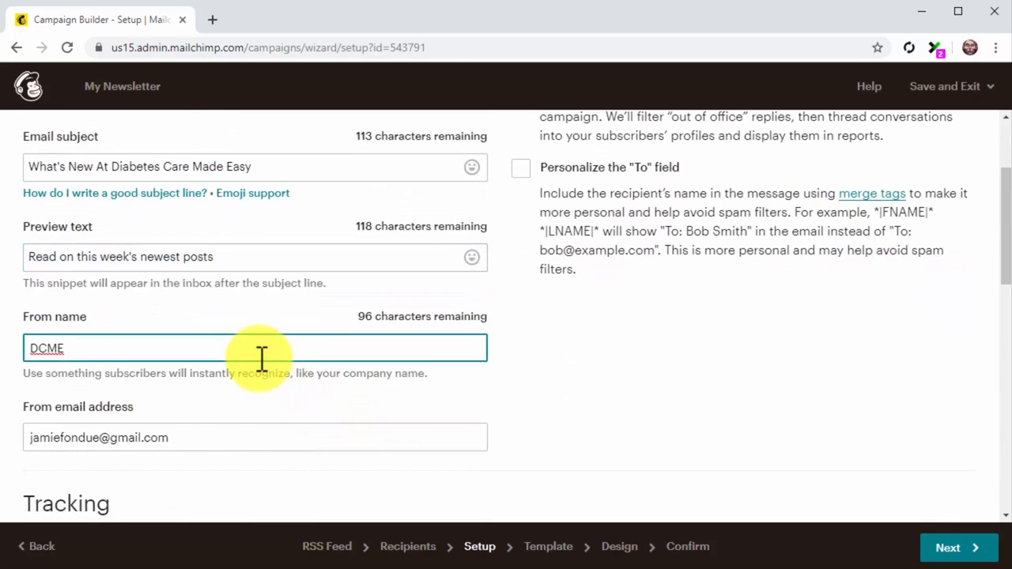
key(ctrl+a)
text(James From Diabetes Care Made Easy)
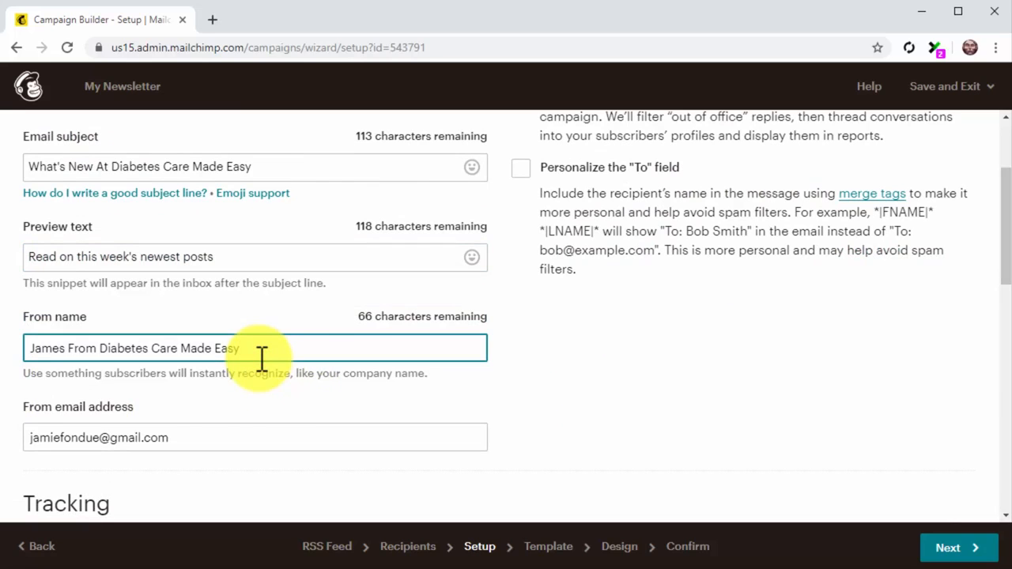
- Enable personalizing the To field and add *|LNAME|* after *|FNAME|* as the recipient name merge tags
click(258, 431)
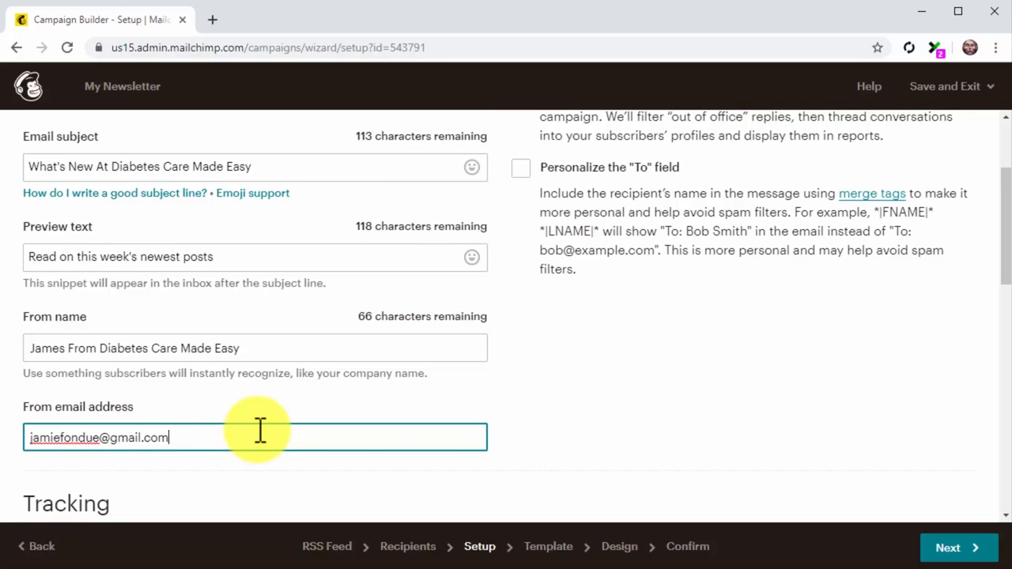
scroll(260, 431, up, 1)
click(525, 250)
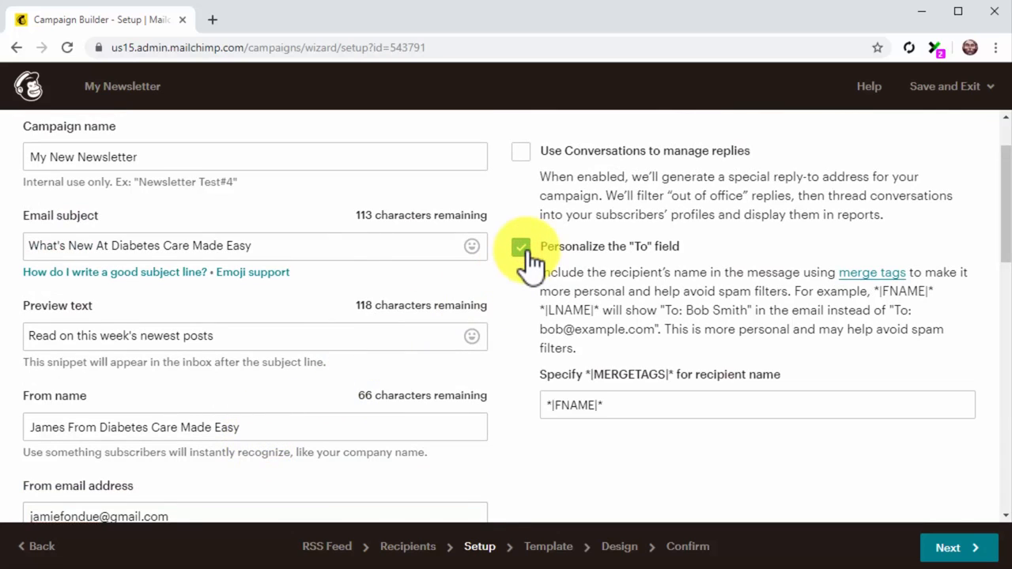
click(655, 403)
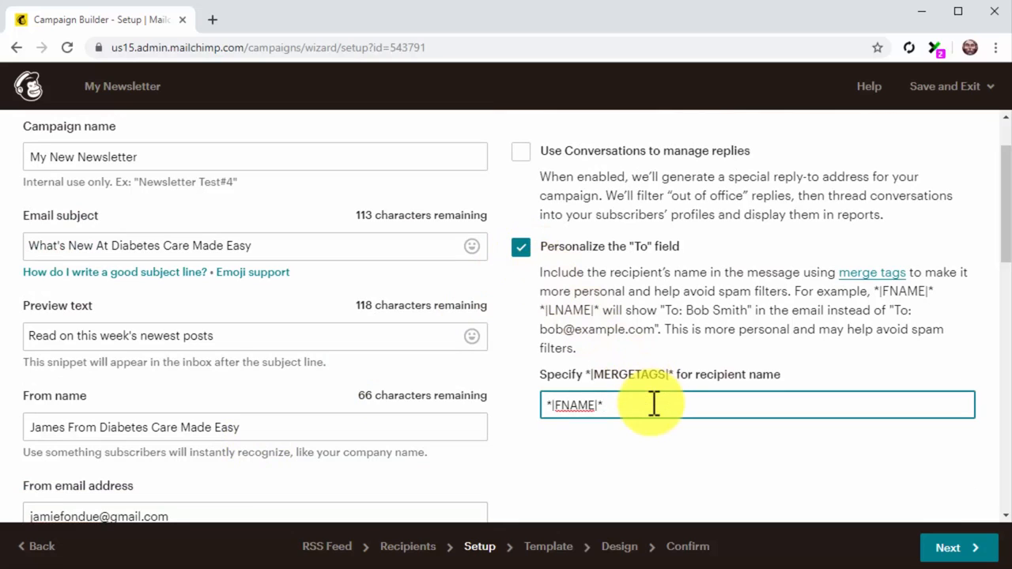
text(*|LNAME|*)
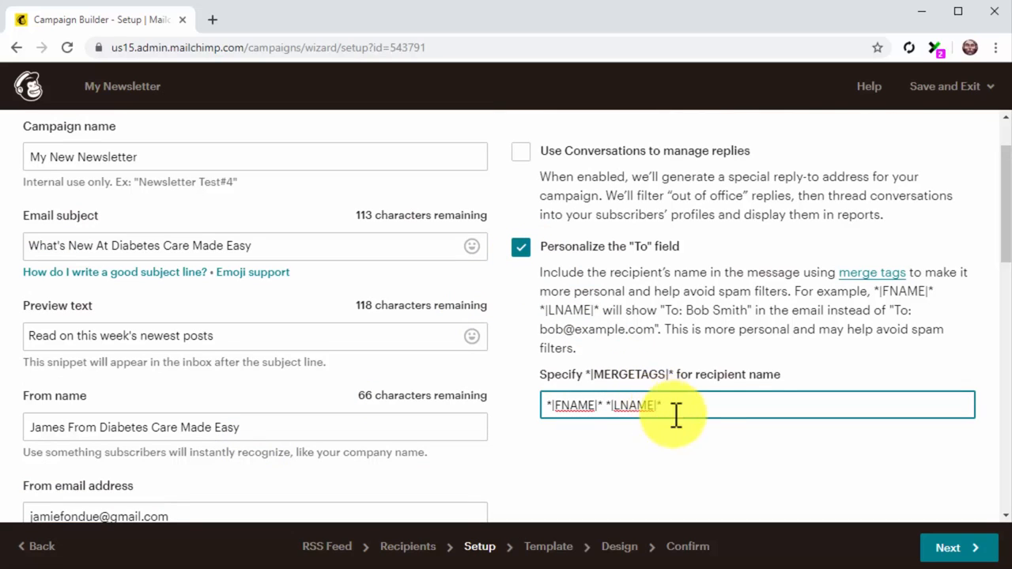
- Continue to template selection and choose a saved template for the newsletter
click(961, 545)
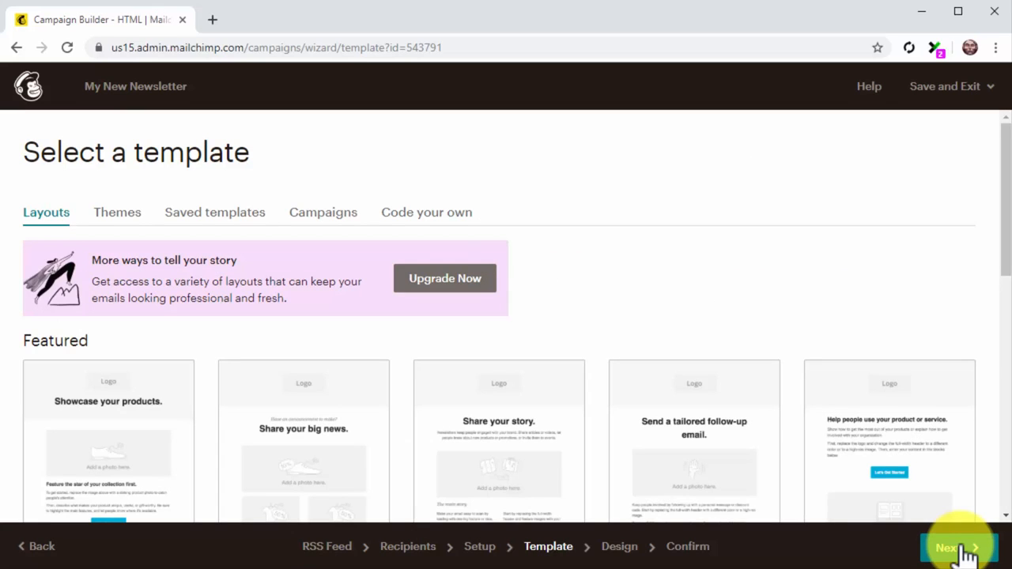
click(218, 225)
click(128, 431)
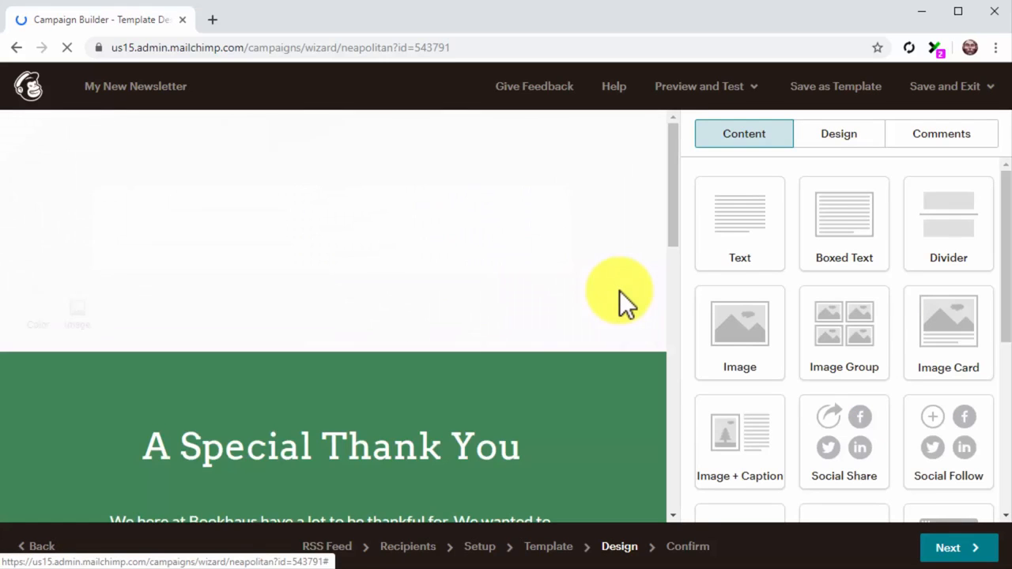
- Replace the first body paragraph with pasted text about 5 diabetes care practices few people know
scroll(619, 291, down, 4)
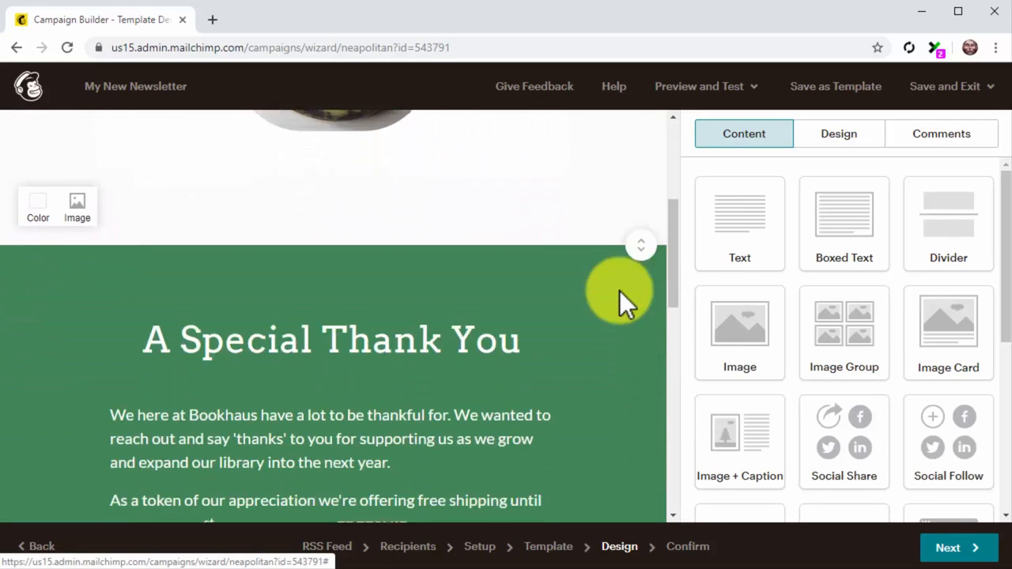
click(482, 242)
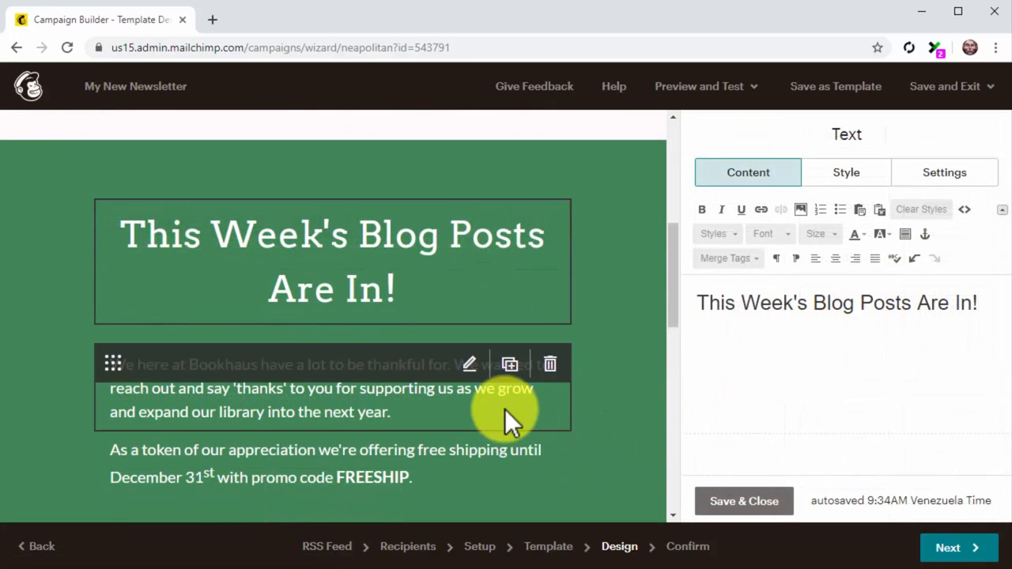
click(505, 409)
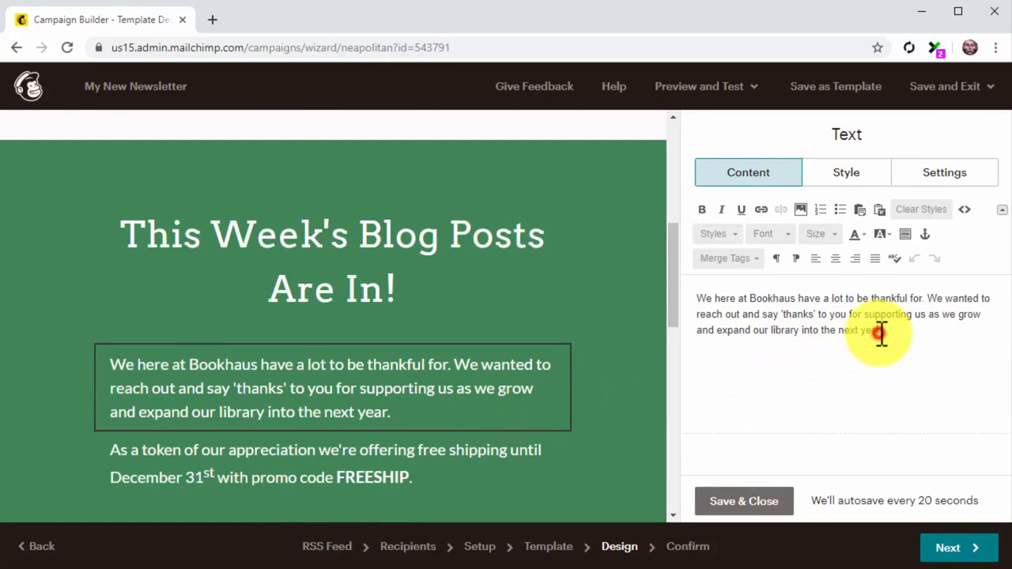
key(ctrl+a)
text(This week we're talking about 5 diabetes care practices that seemingly only a few of you know about.)
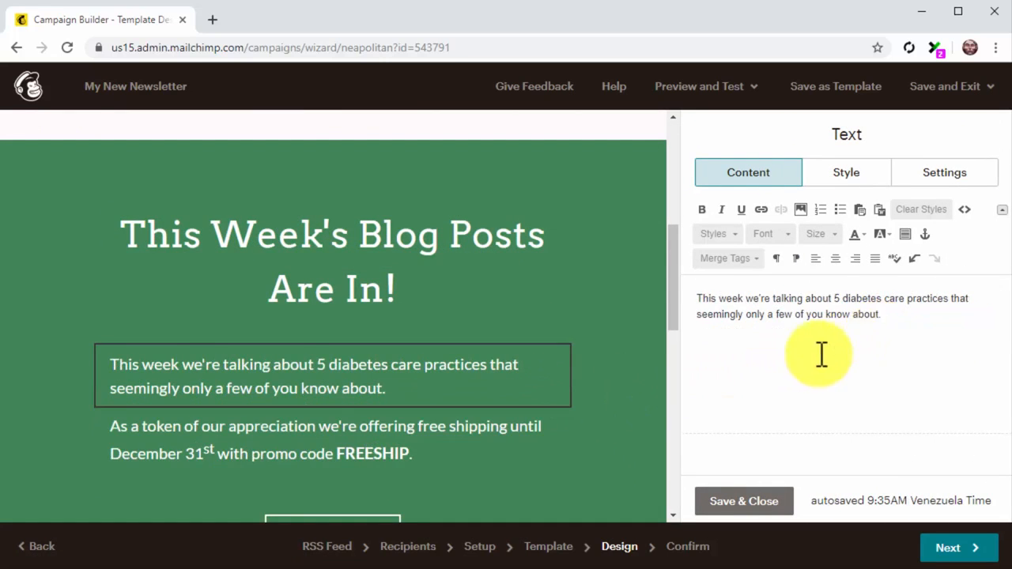
- Replace the second paragraph with pasted text: Do you know these best practices? Click on the button below to learn more about them!
click(497, 452)
click(905, 330)
key(ctrl+a)
key(ctrl+v)
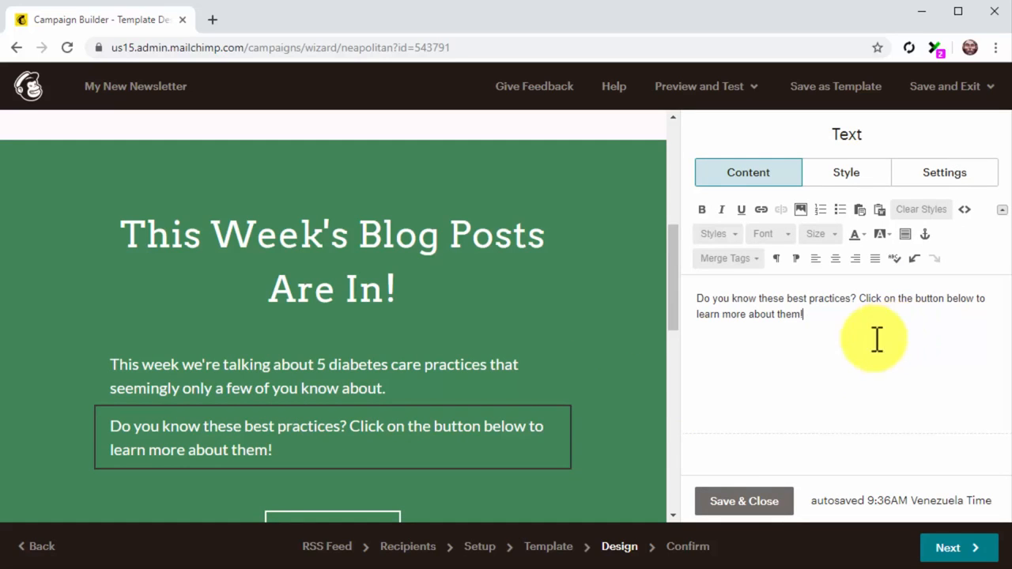
- Change the button's text to Read On Blog
scroll(643, 400, down, 2)
mouse_move(517, 400)
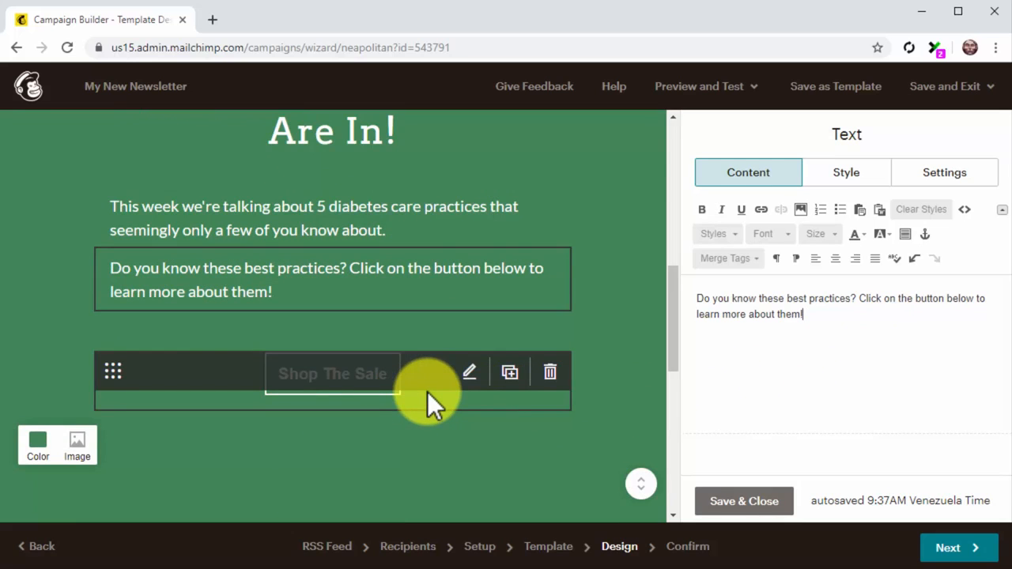
click(359, 375)
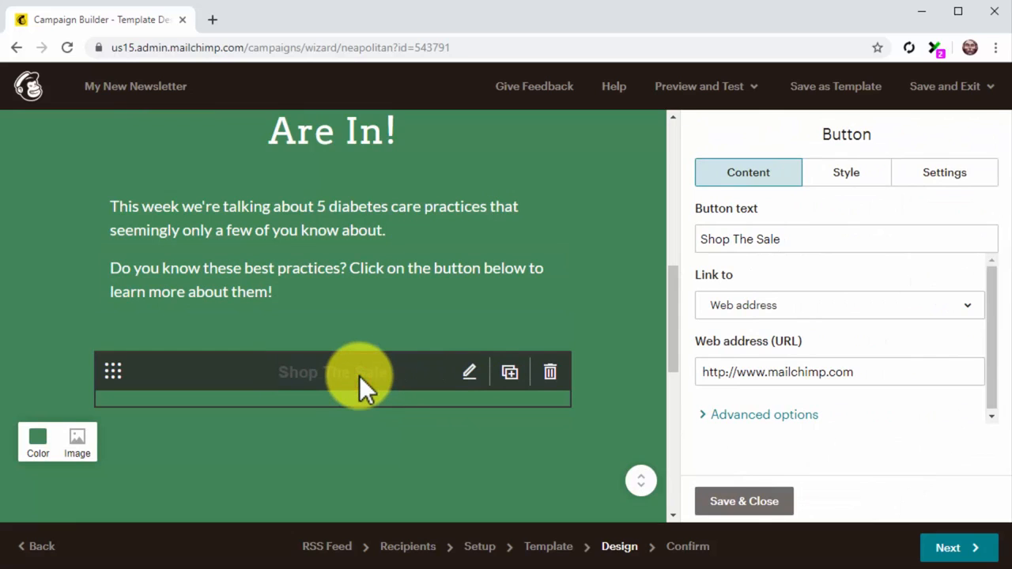
click(787, 240)
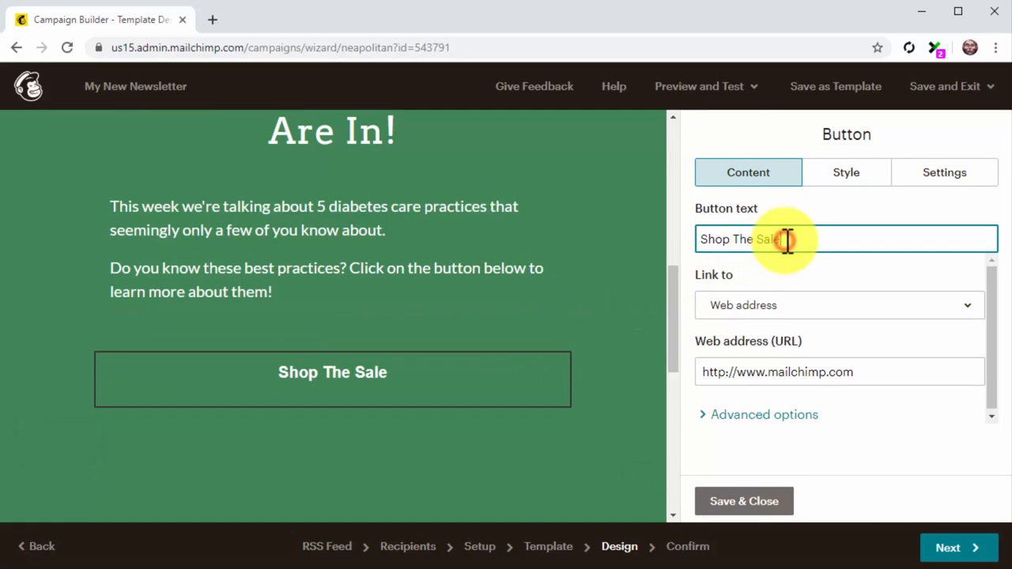
key(ctrl+a)
key(BackSpace)
text(Read On Blog)
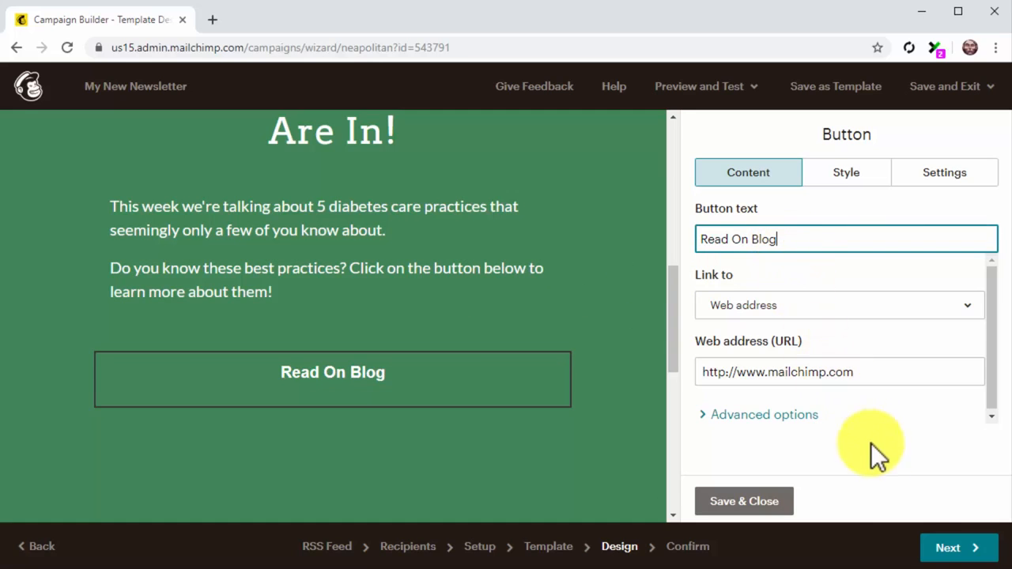
- Continue to the confirmation step, review the checklist, and send and start the RSS campaign
click(926, 538)
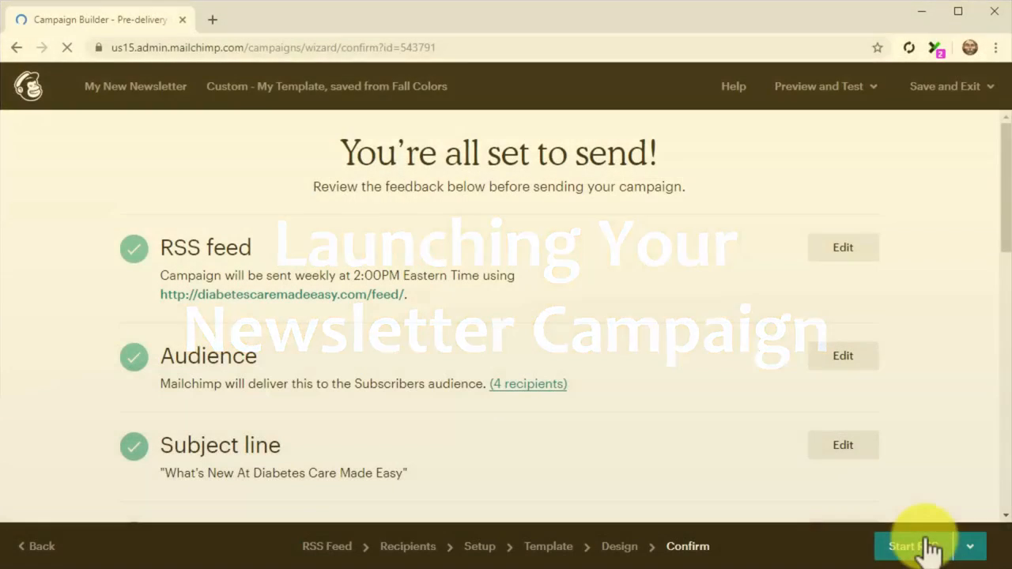
scroll(650, 380, down, 5)
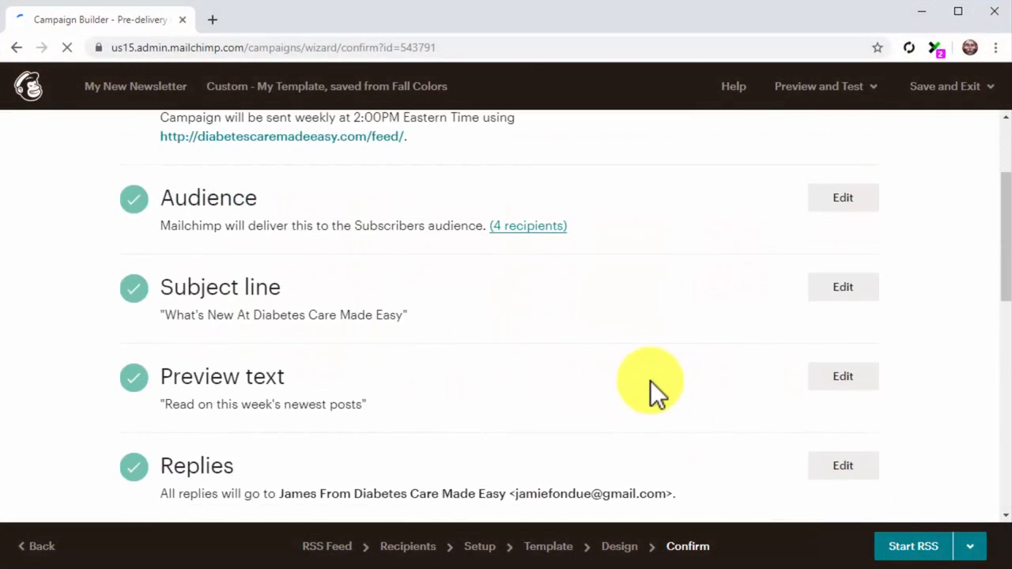
scroll(650, 380, down, 2)
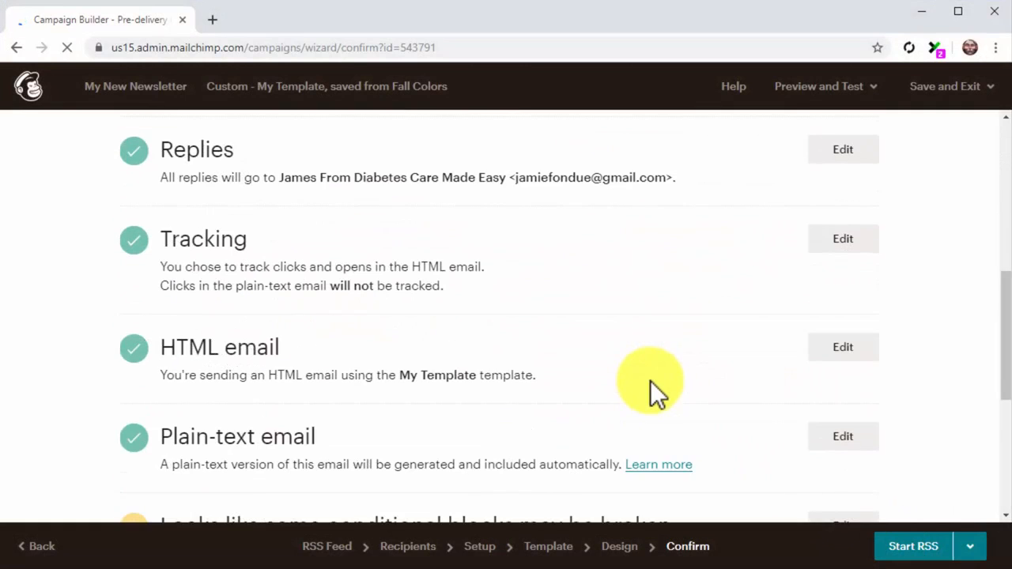
click(938, 535)
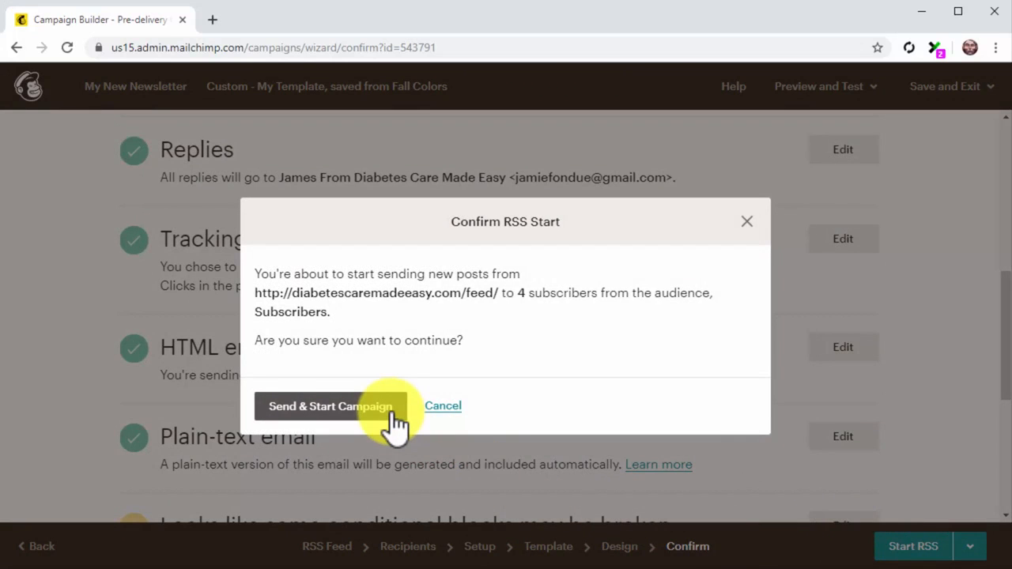
click(332, 406)
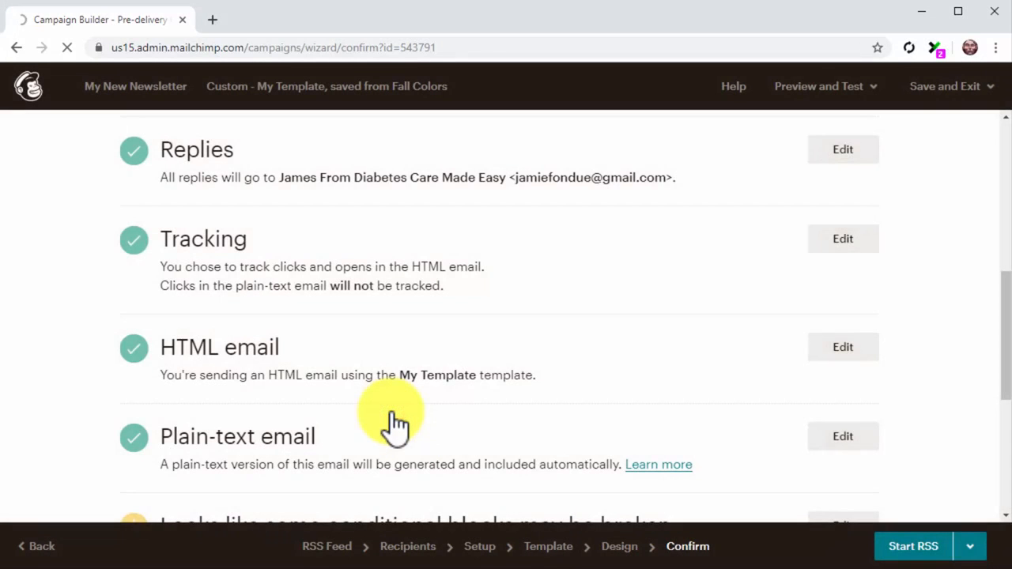